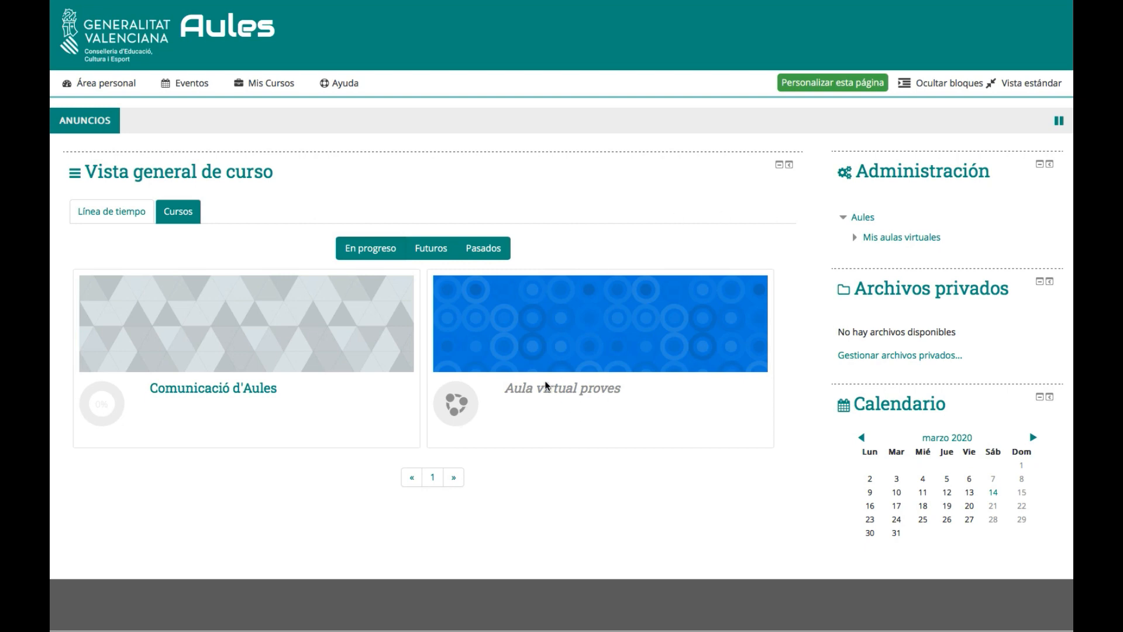
- Open the Avisos forum in the "Aula virtual proves" course and start a new topic
triple_click(569, 389)
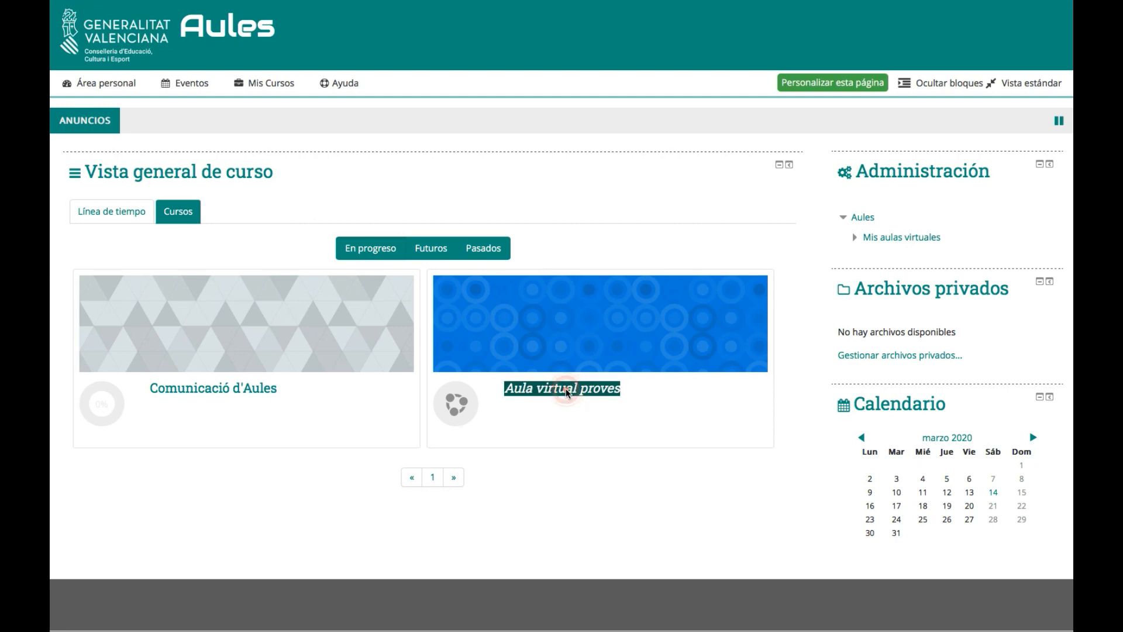
click(566, 391)
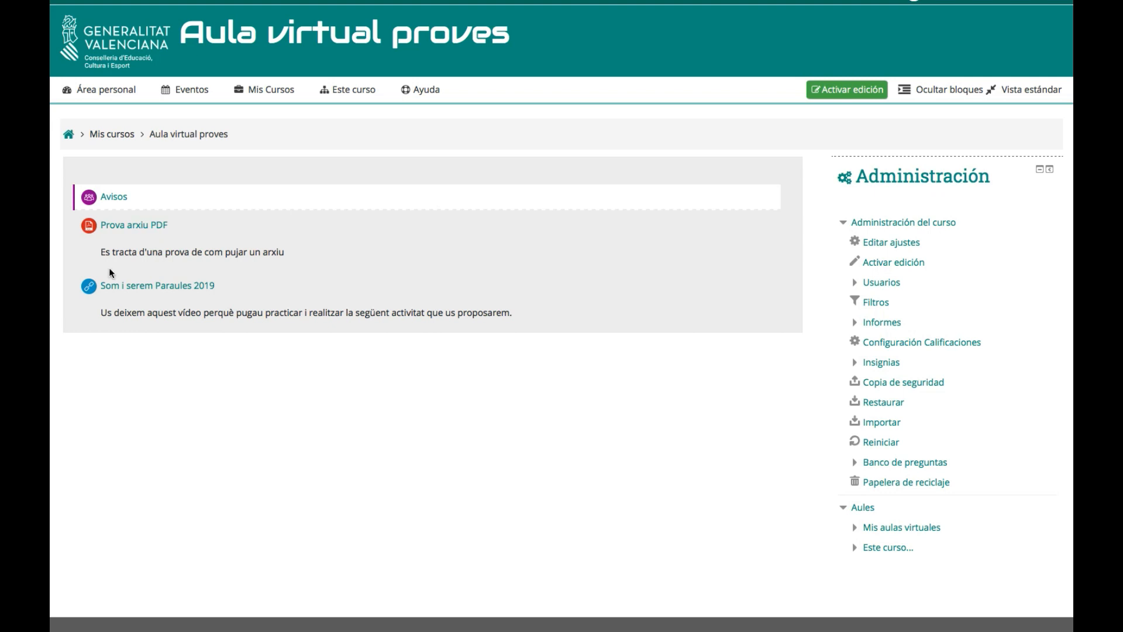
click(112, 197)
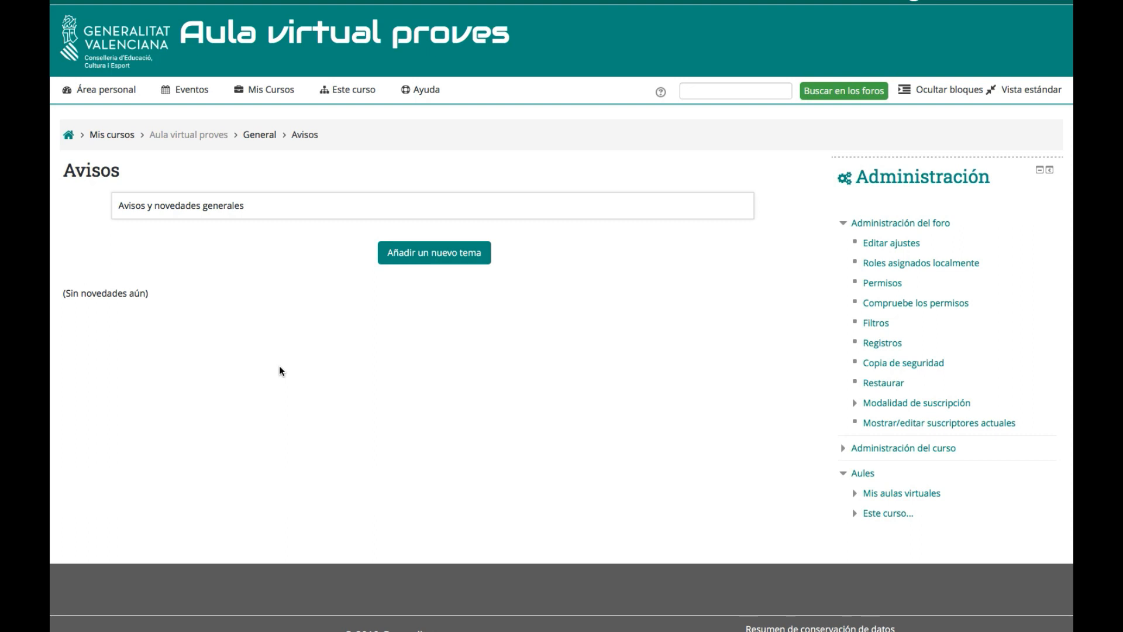
click(440, 258)
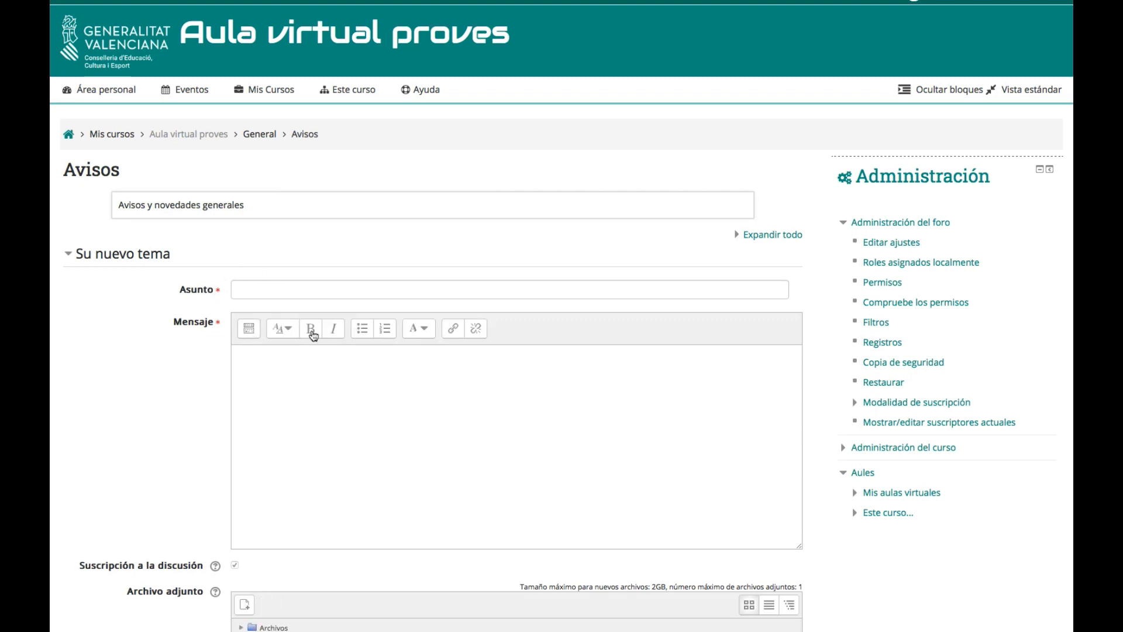
- Fill in the new topic with the subject "Primer missatge" and the message "Comunicar-nos amb l'alumnat"
click(274, 291)
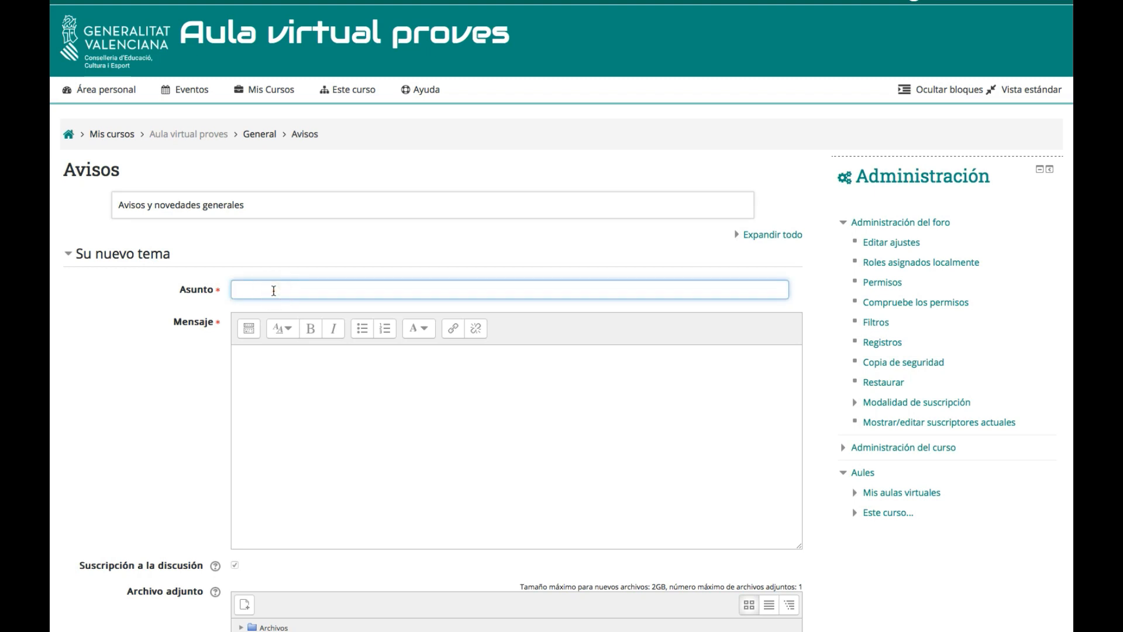
text(Primer missatge)
click(279, 368)
text(Comu)
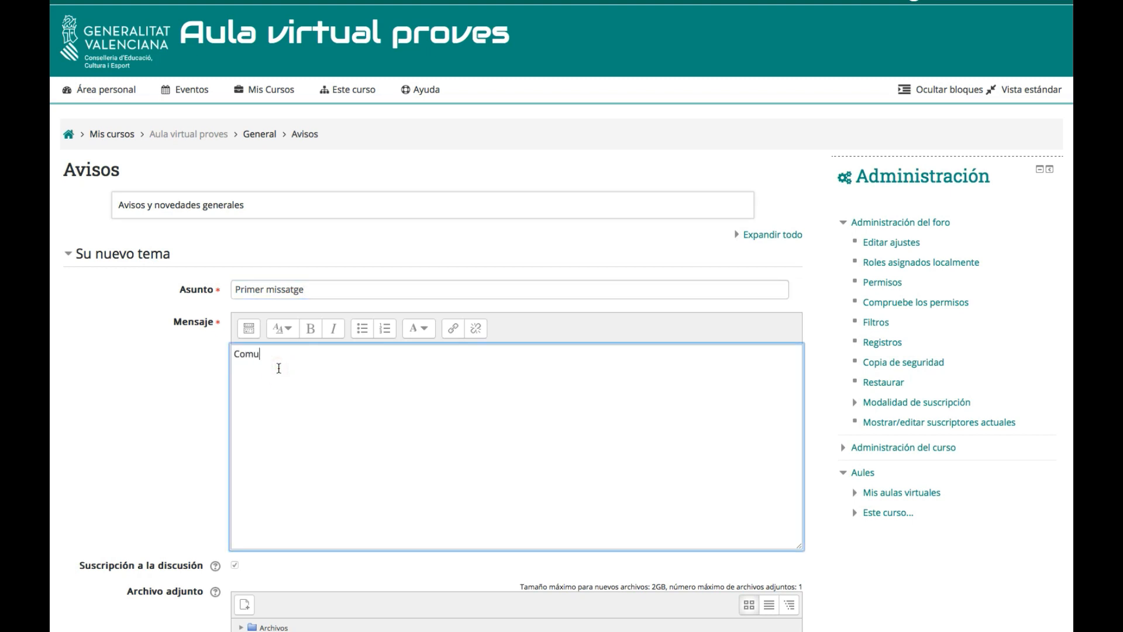
text(nicar-nos amb l'alumnat)
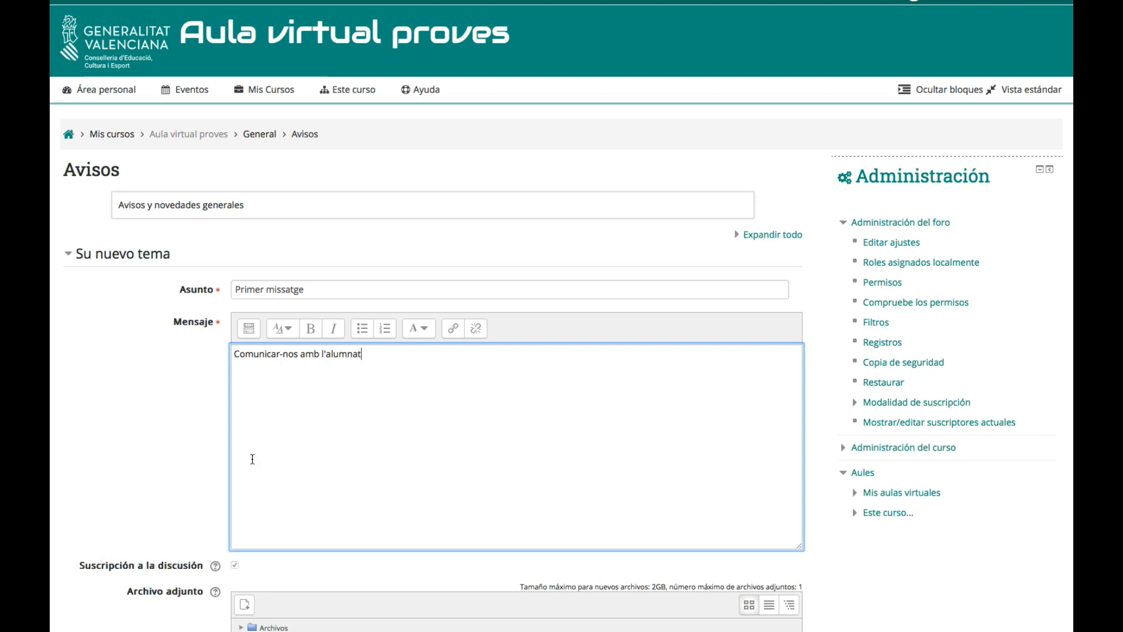
- Review the remaining topic options and post the announcement to the Avisos forum
scroll(252, 459, down, 1)
scroll(252, 458, down, 3)
scroll(252, 458, down, 1)
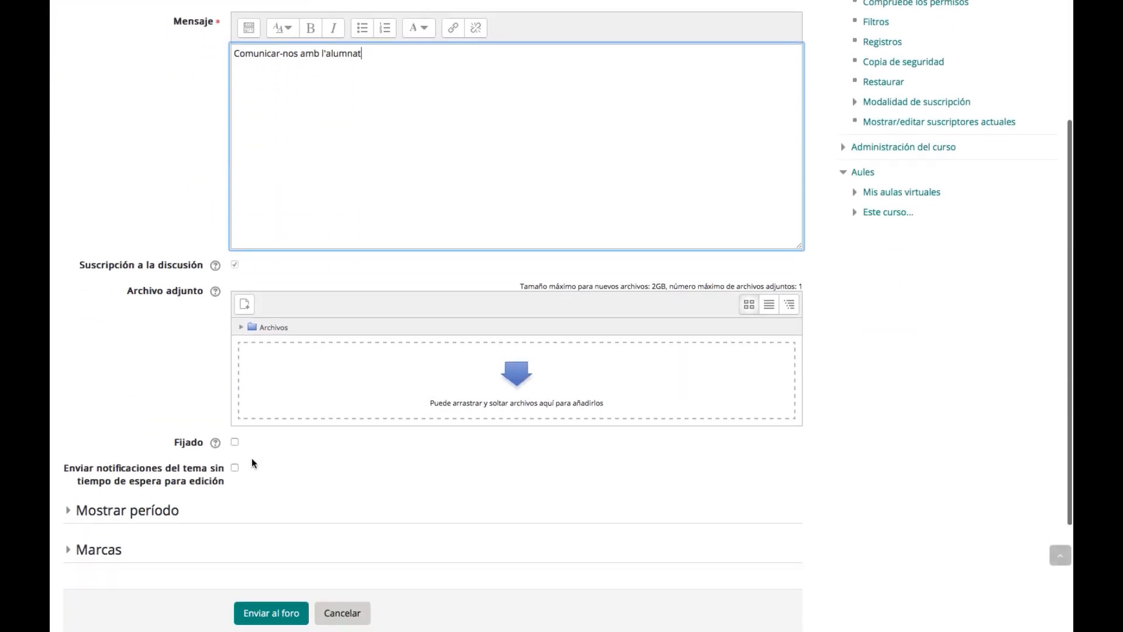
scroll(282, 612, down, 1)
scroll(334, 489, up, 1)
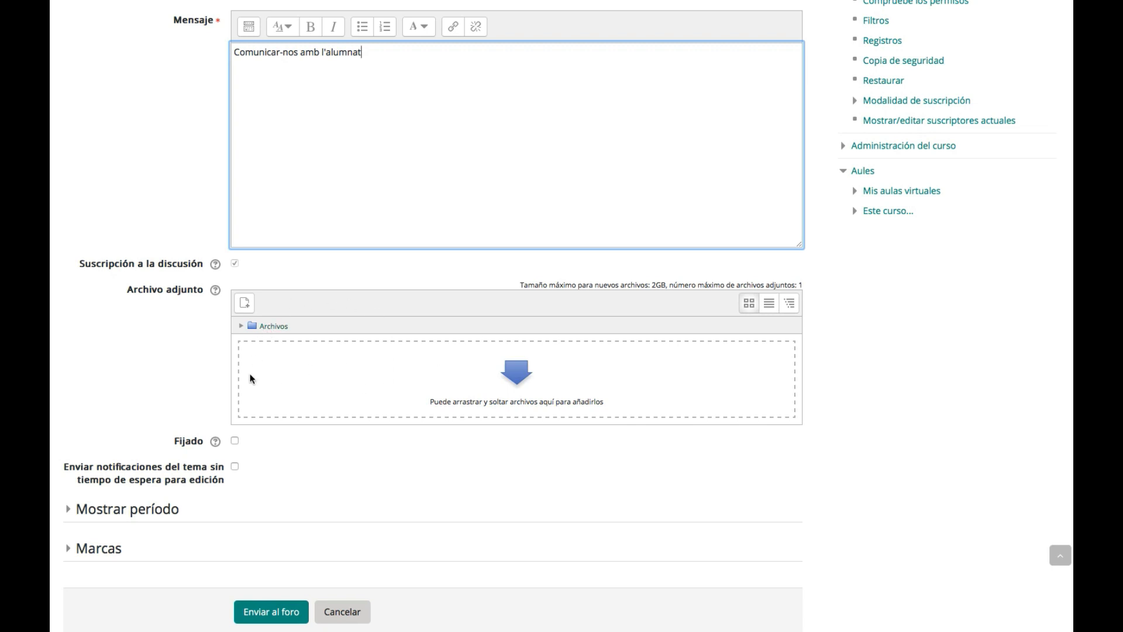
click(272, 613)
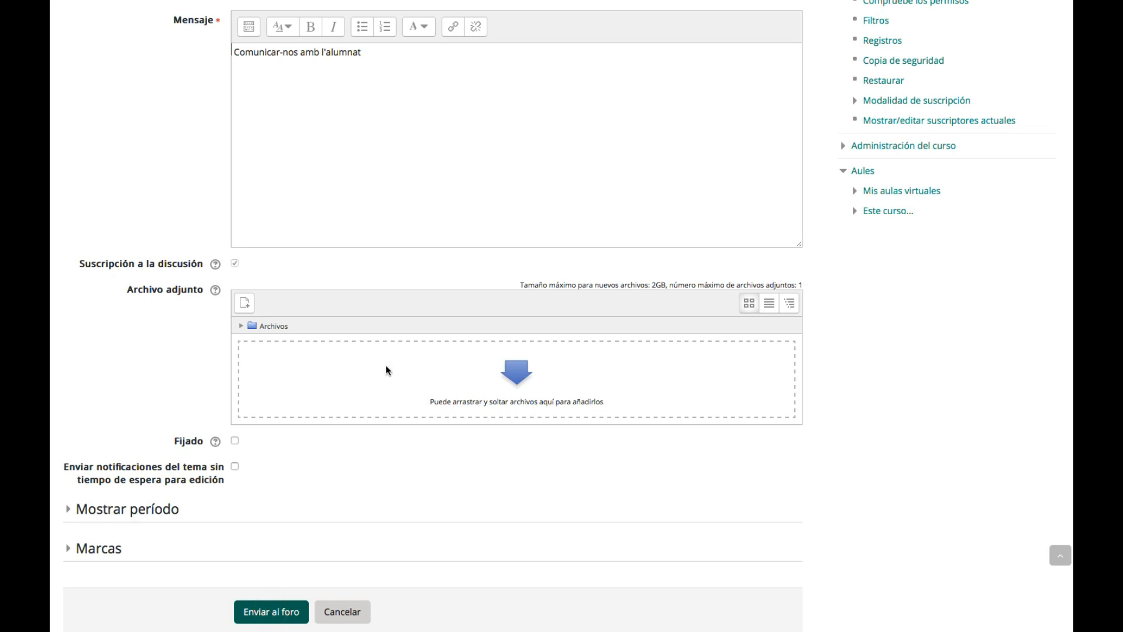
scroll(385, 365, down, 1)
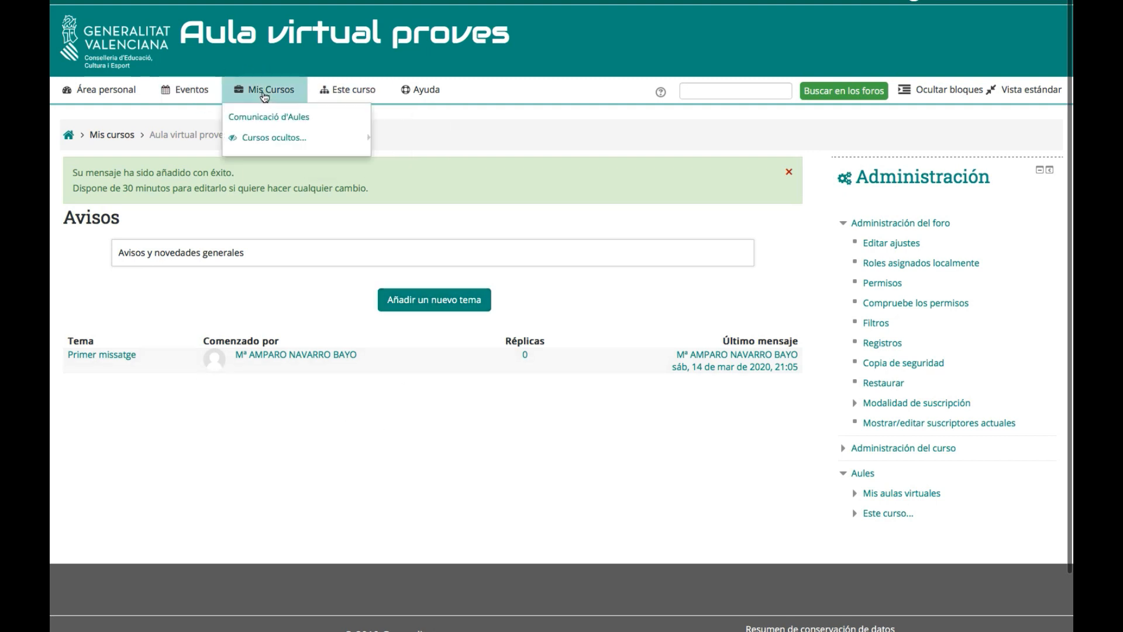
- Return to the "Aula virtual proves" course page and turn on editing mode
click(170, 135)
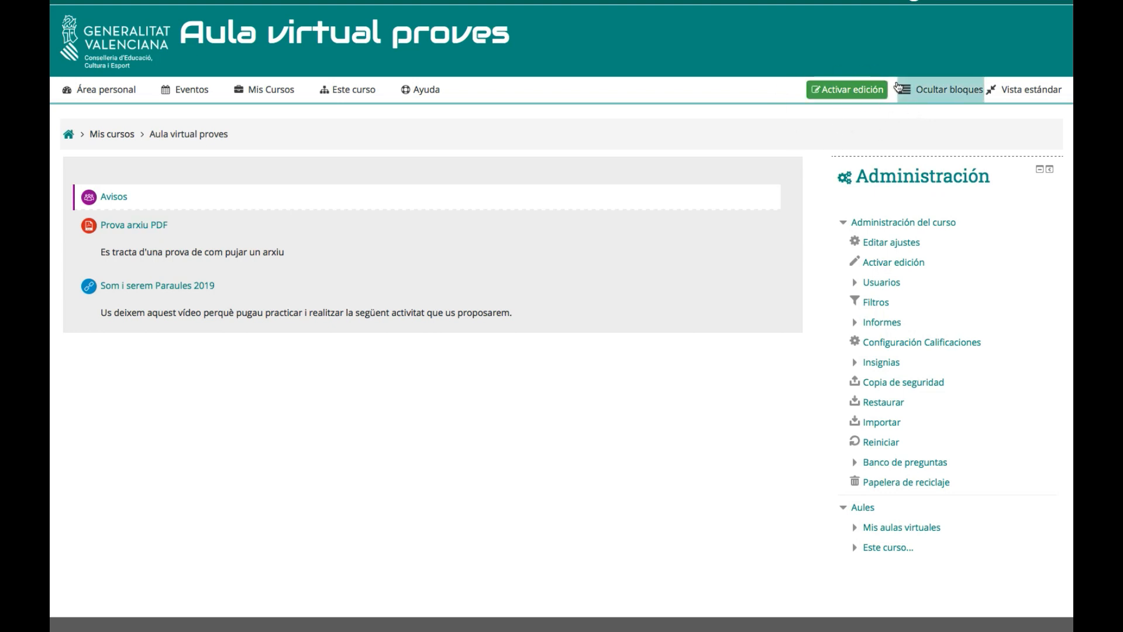
click(842, 97)
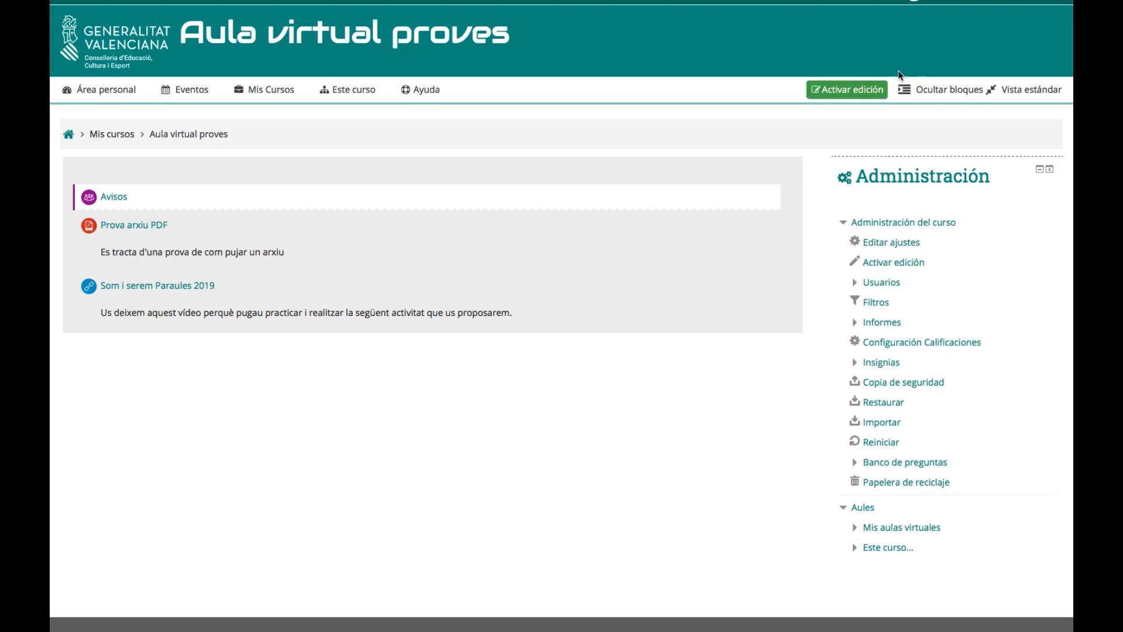
click(854, 90)
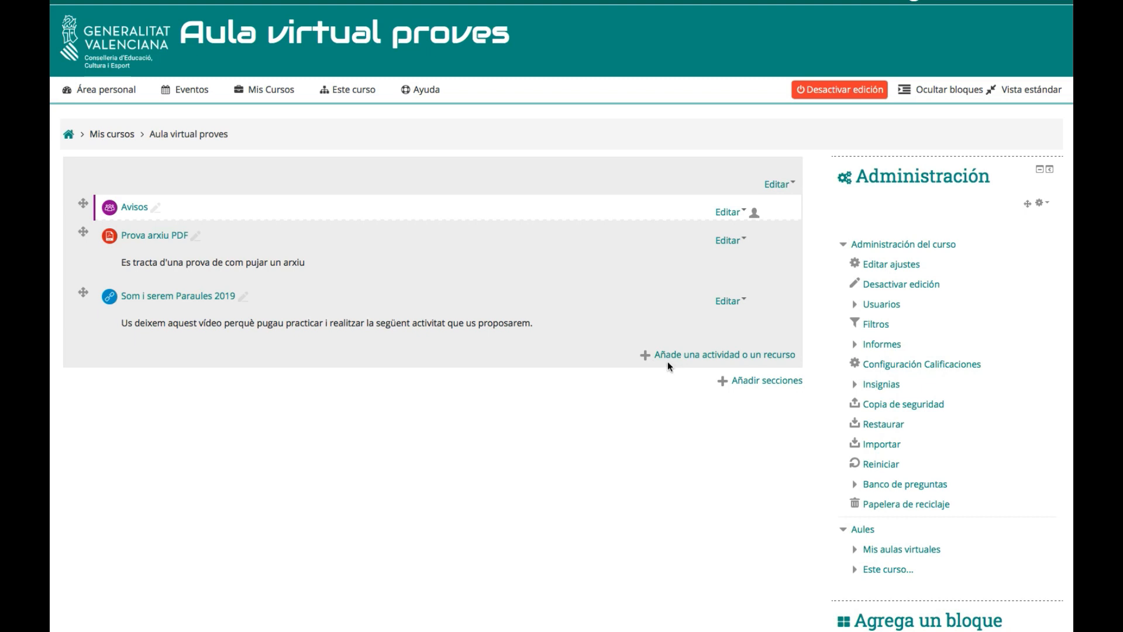
- Add a new activity of type Foro to the course section
click(719, 357)
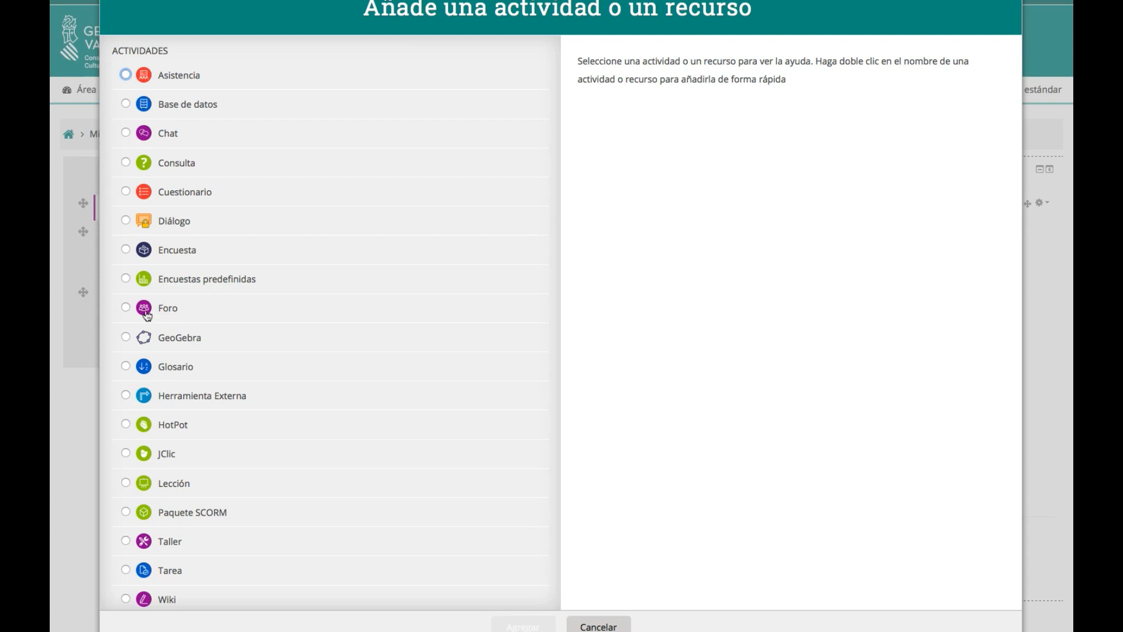
click(125, 308)
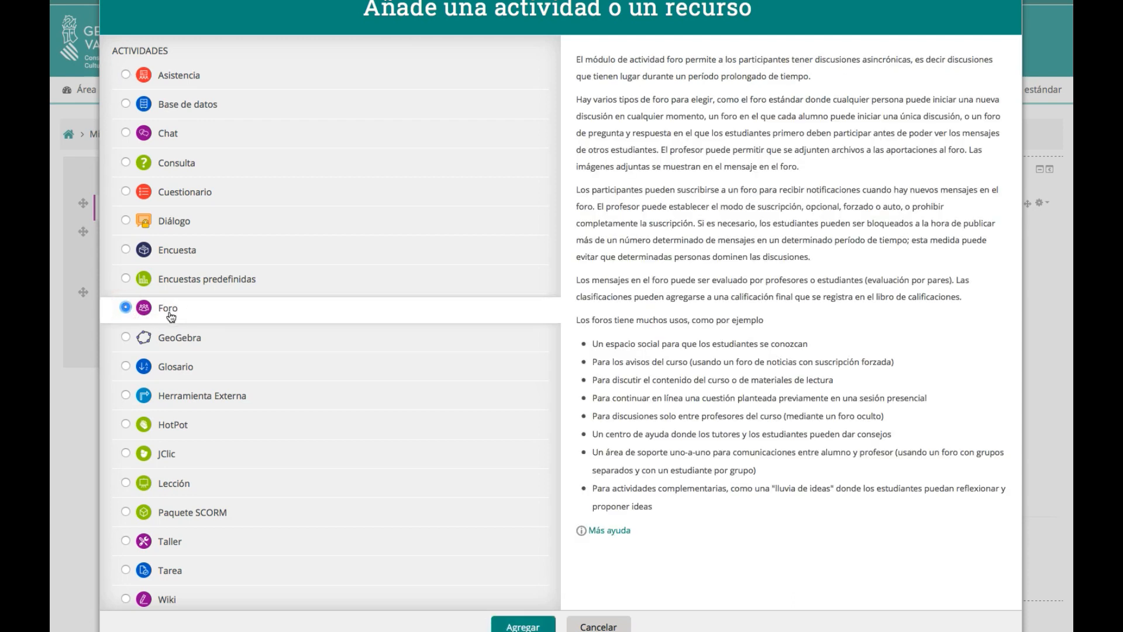
click(521, 625)
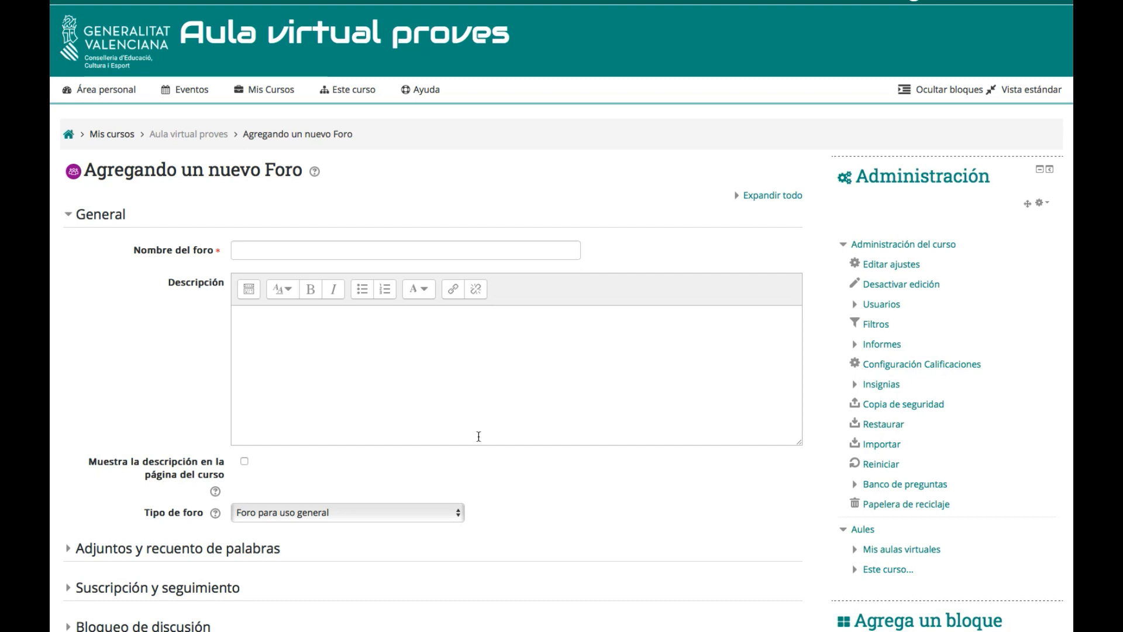
- Name the new forum "Per tractar la unitat 1" and choose the type "Foro para uso general"
click(282, 249)
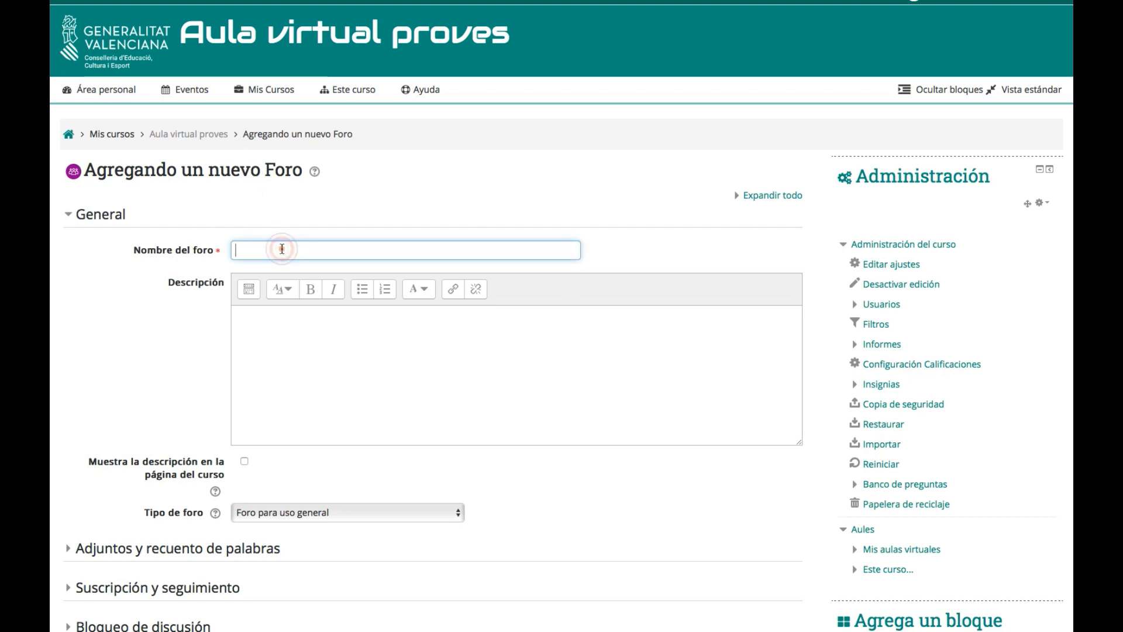
text(Per )
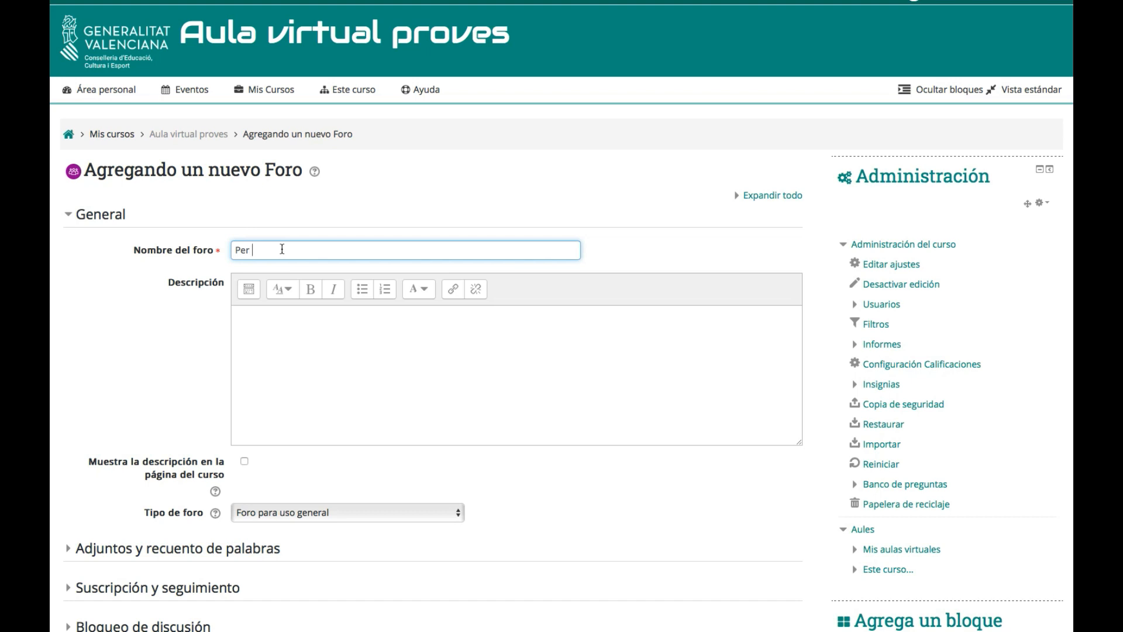
text(tractar la unitat 1)
scroll(282, 440, down, 3)
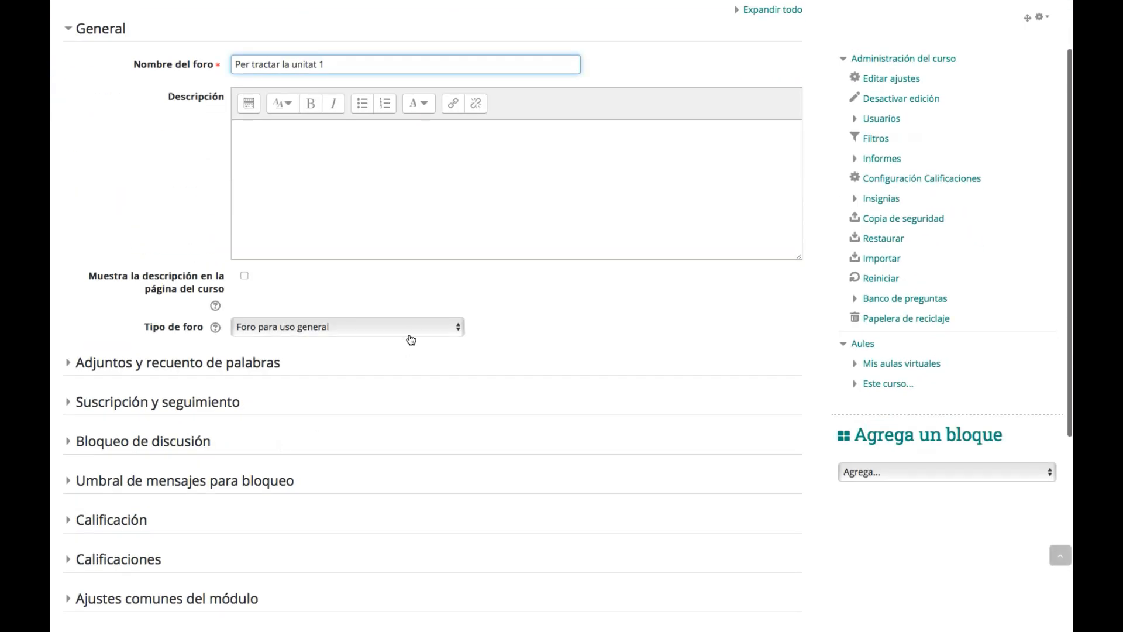
click(408, 326)
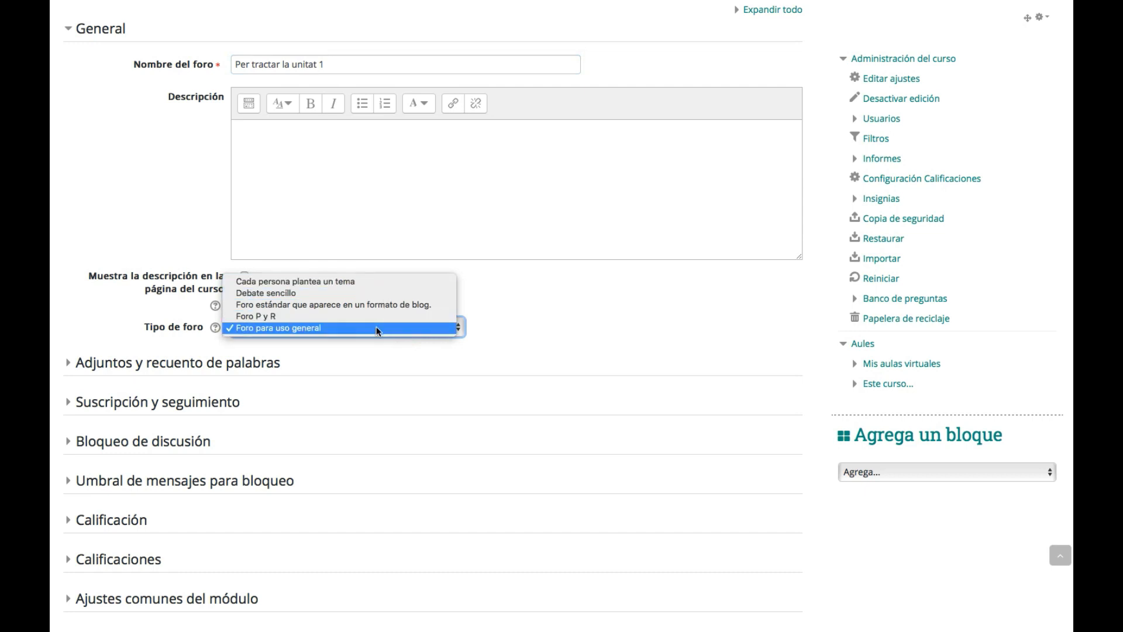
click(356, 329)
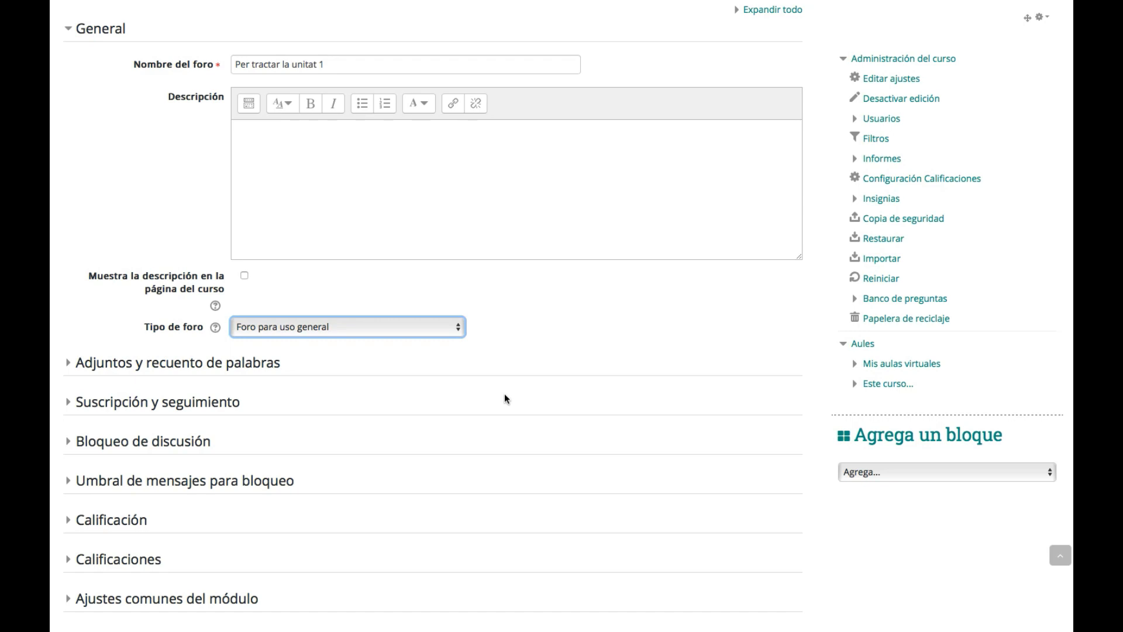
- Review the forum's other settings, save the new forum and return to the course page
scroll(505, 398, down, 5)
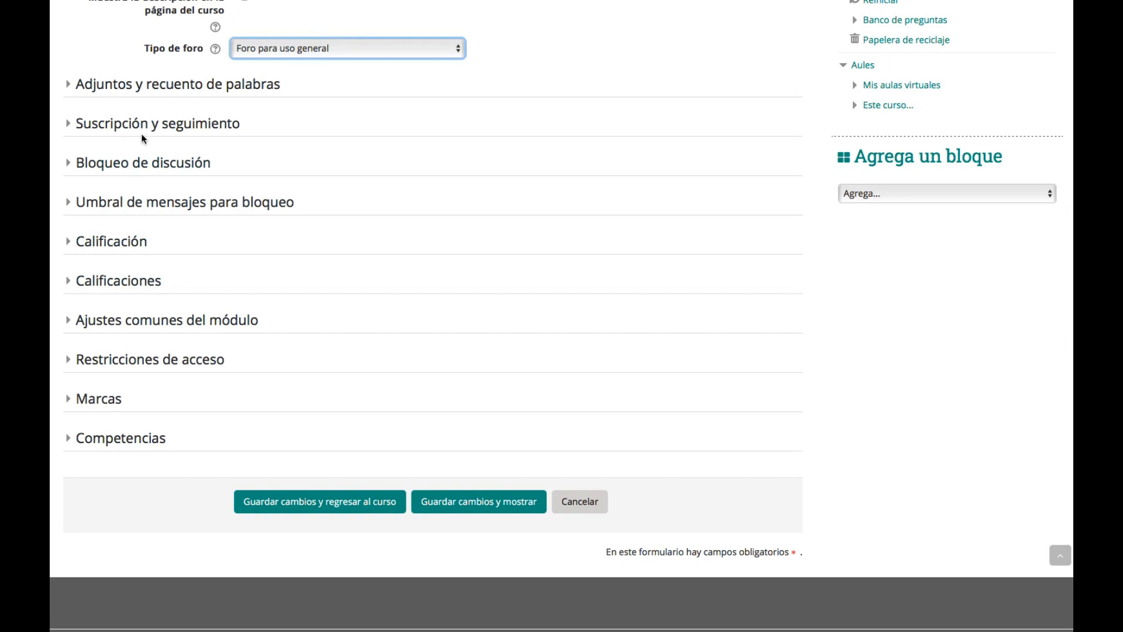
scroll(142, 139, up, 7)
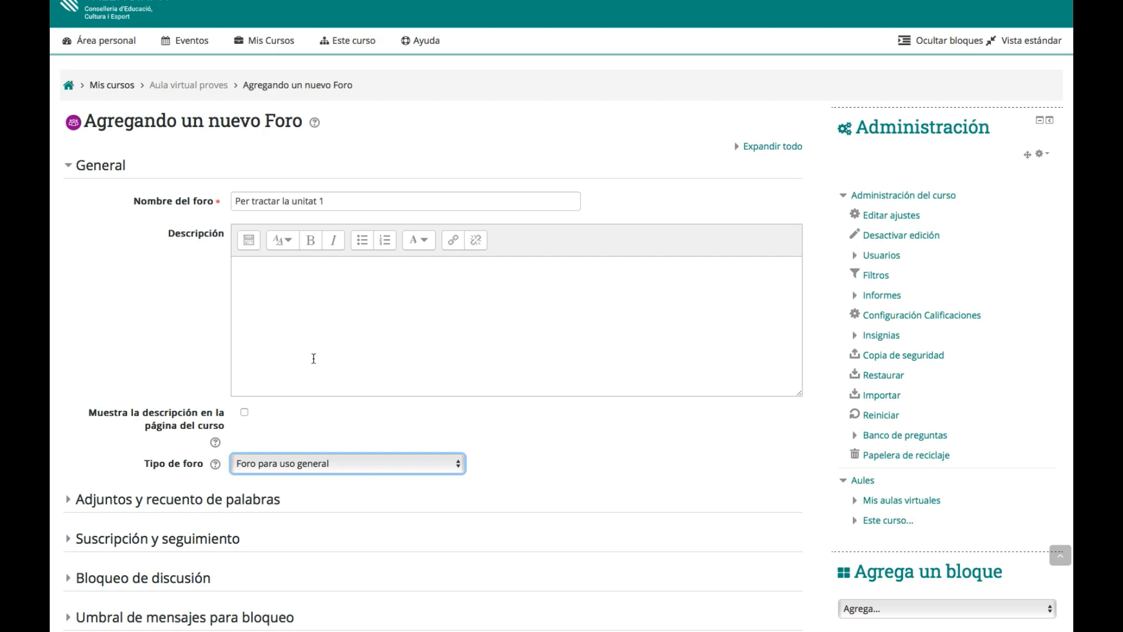
scroll(314, 358, down, 5)
scroll(314, 358, down, 4)
click(353, 409)
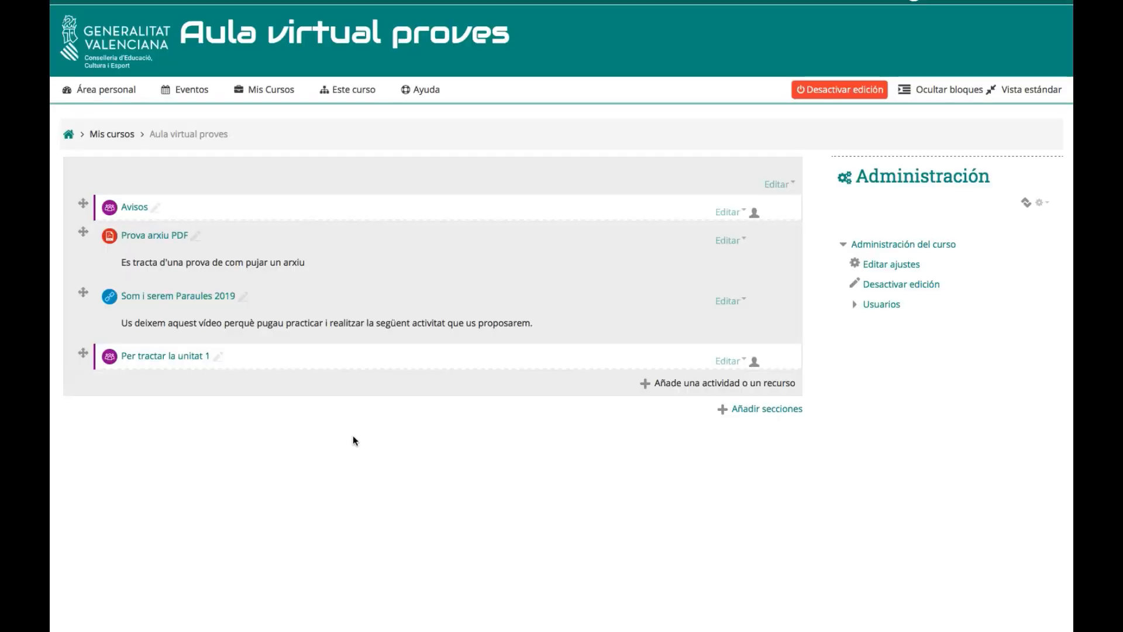
- Turn off course editing mode and open the "Per tractar la unitat 1" forum
scroll(194, 316, down, 3)
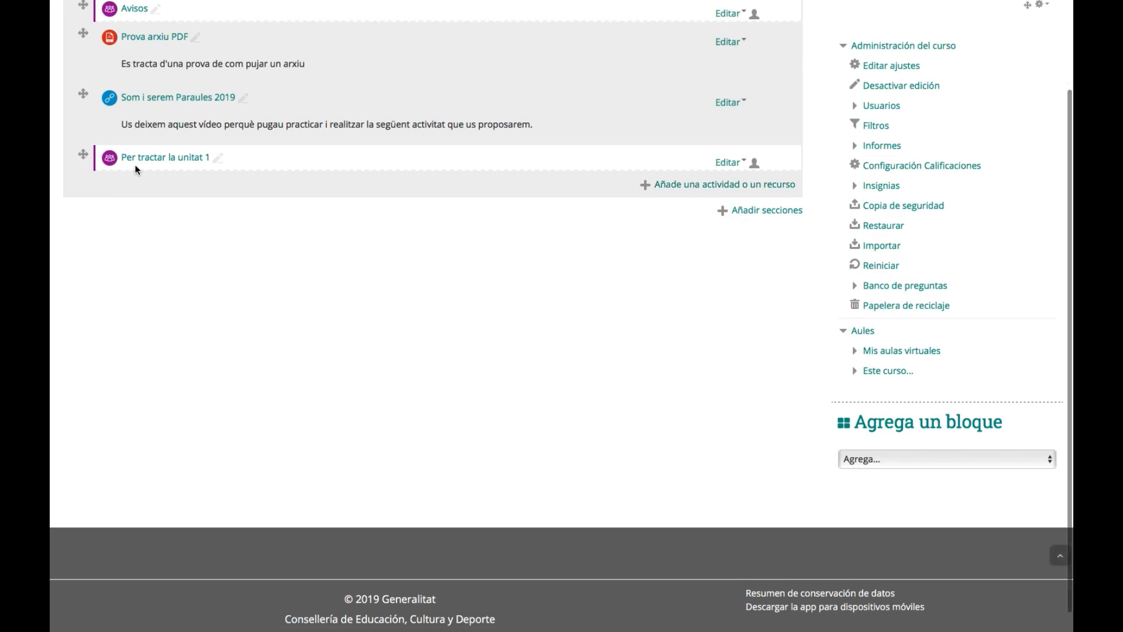
scroll(391, 305, up, 3)
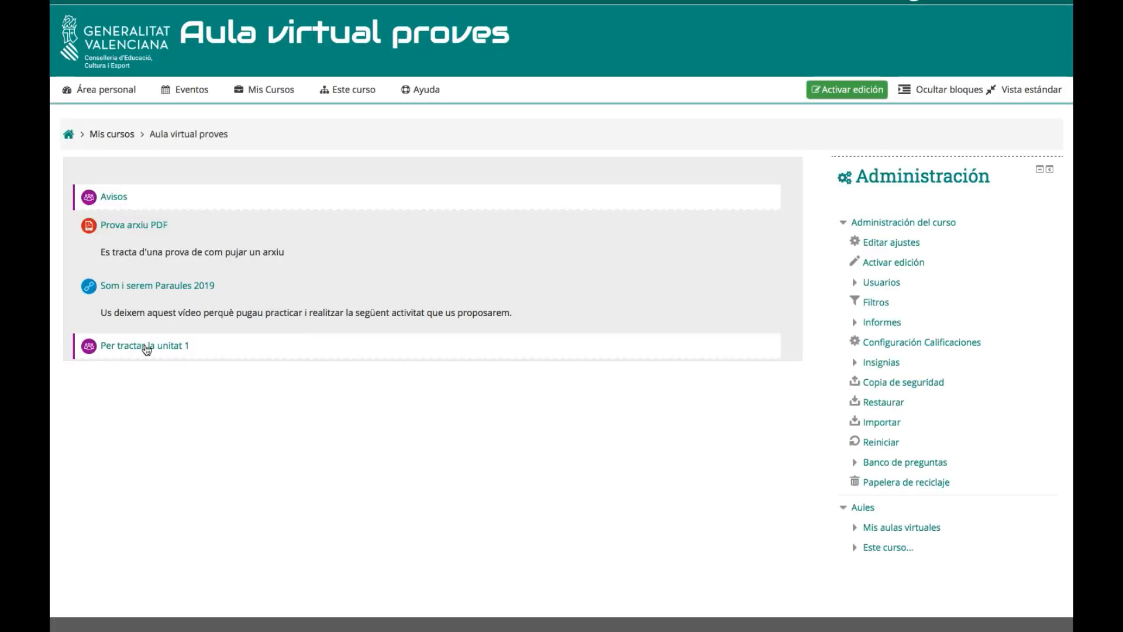
click(135, 348)
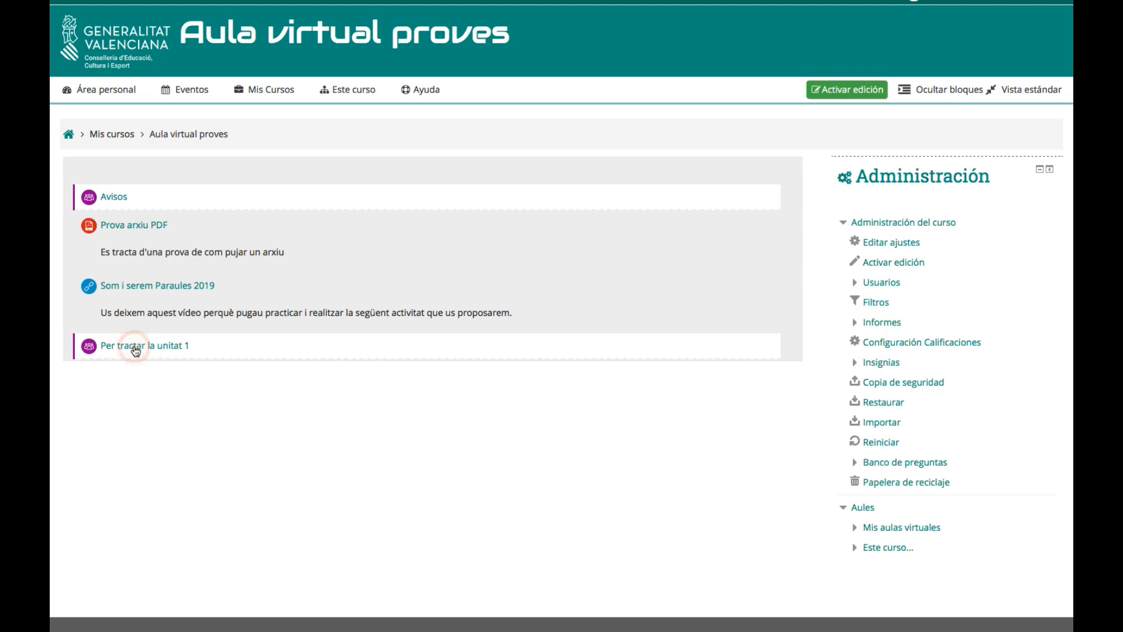